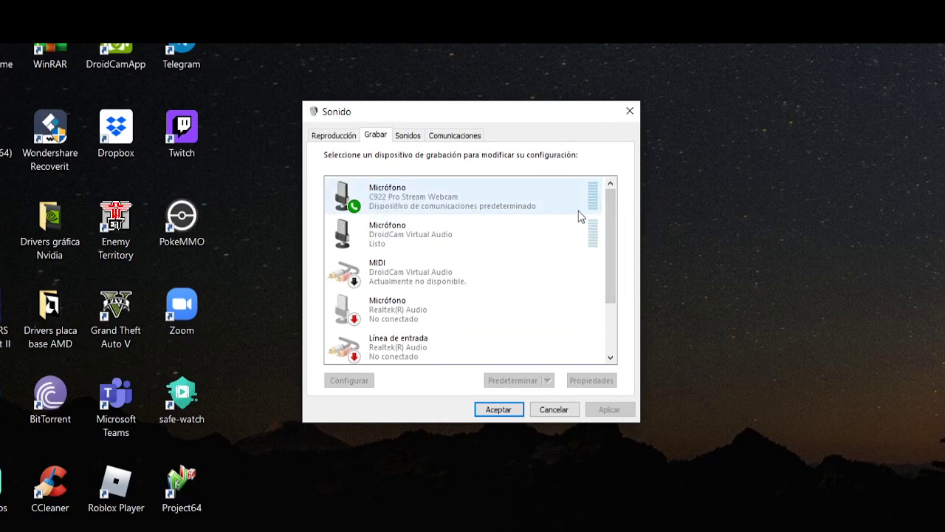
Step: Open the properties of the USB Advanced Audio Device microphone from the recording devices
left_click_drag(608, 202, 614, 272)
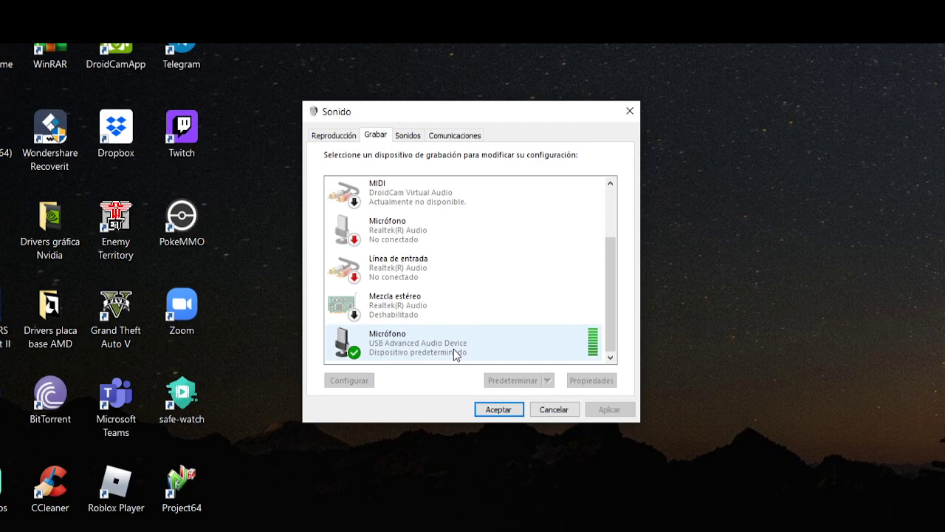
left_click(417, 348)
right_click(403, 349)
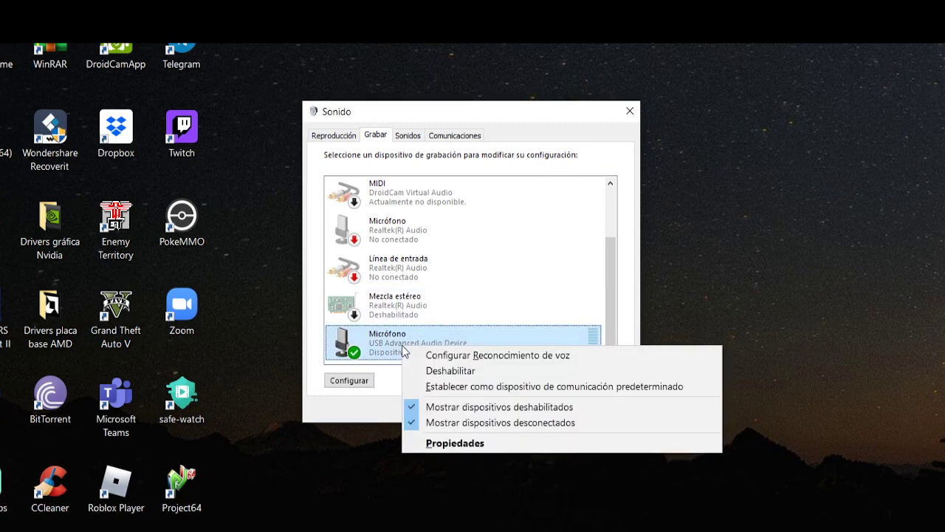
left_click(455, 443)
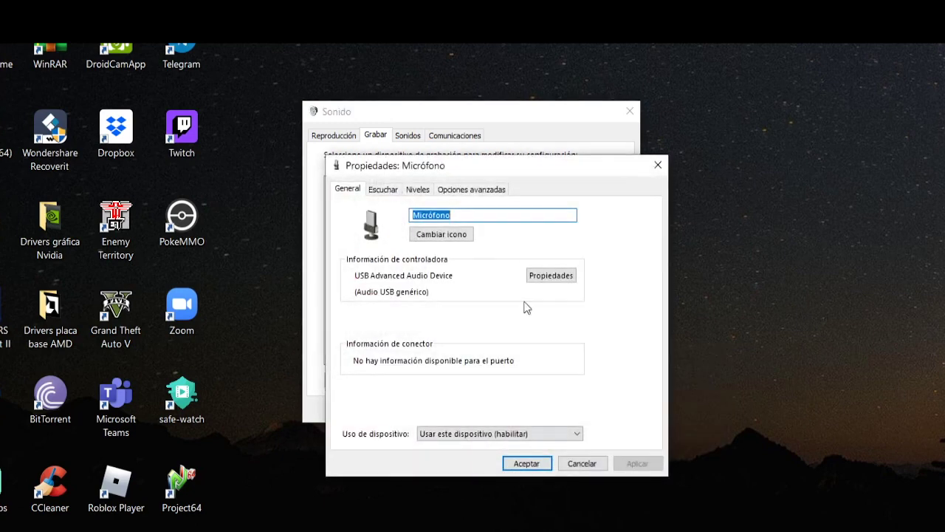
Step: Enable "Escuchar este dispositivo" for the microphone and apply it, and turn the option off again
left_click(381, 192)
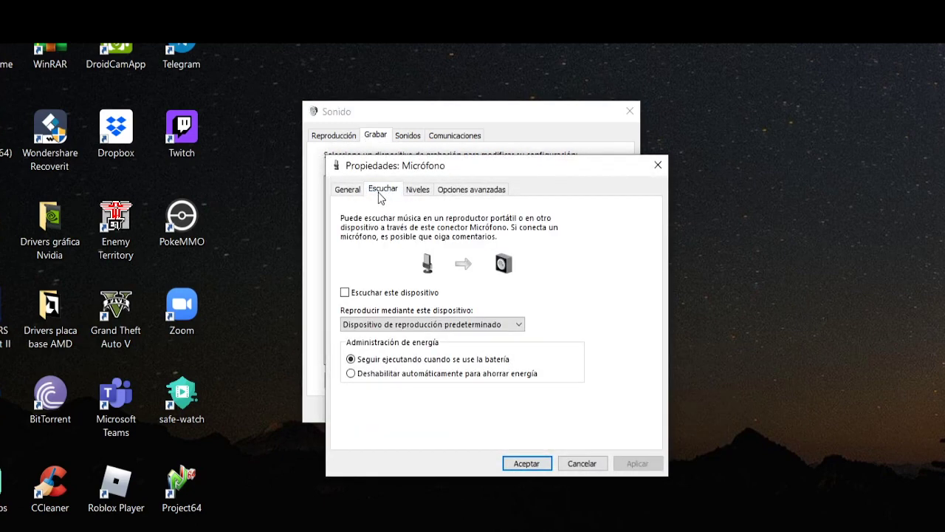
left_click(345, 292)
left_click(635, 465)
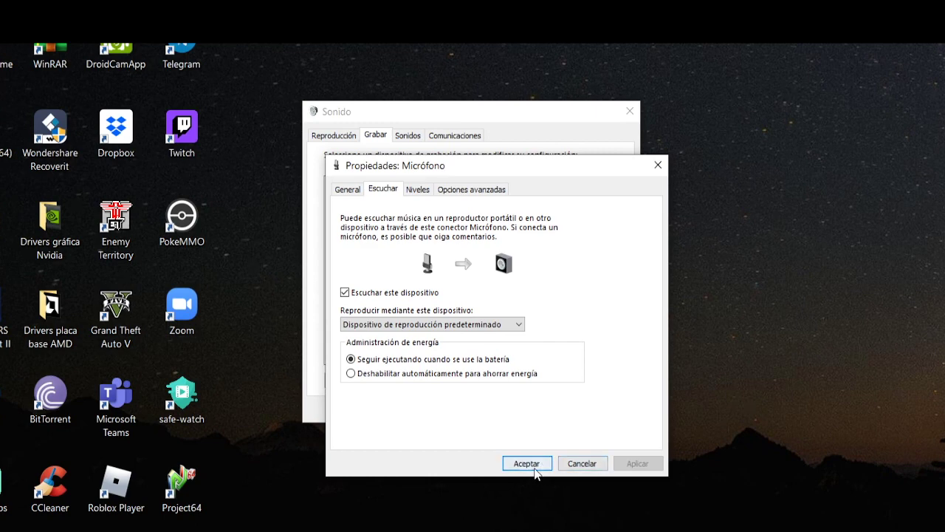
left_click(356, 296)
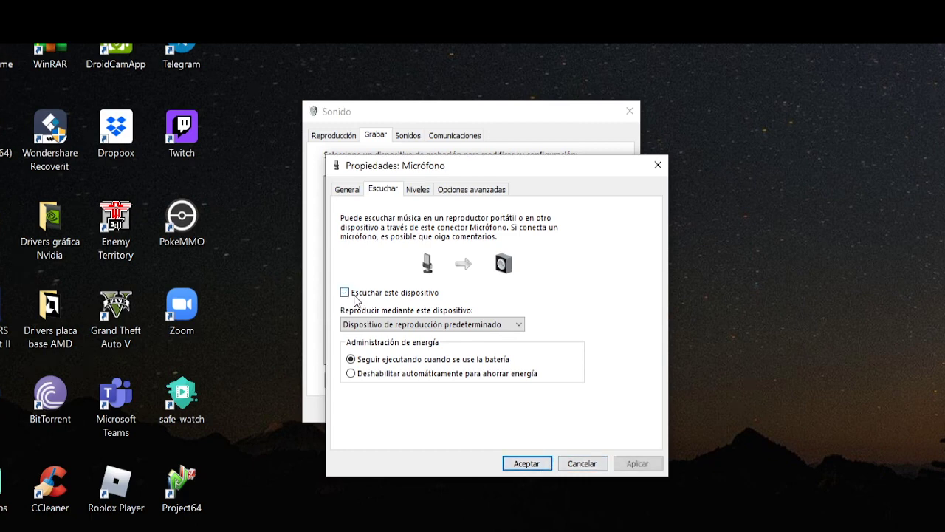
left_click(643, 463)
Step: Set the microphone level to 89 and disallow applications from taking exclusive control of the device
left_click(415, 190)
mouse_move(444, 233)
left_mouse_down()
mouse_move(387, 243)
mouse_move(342, 235)
mouse_move(445, 237)
left_mouse_up()
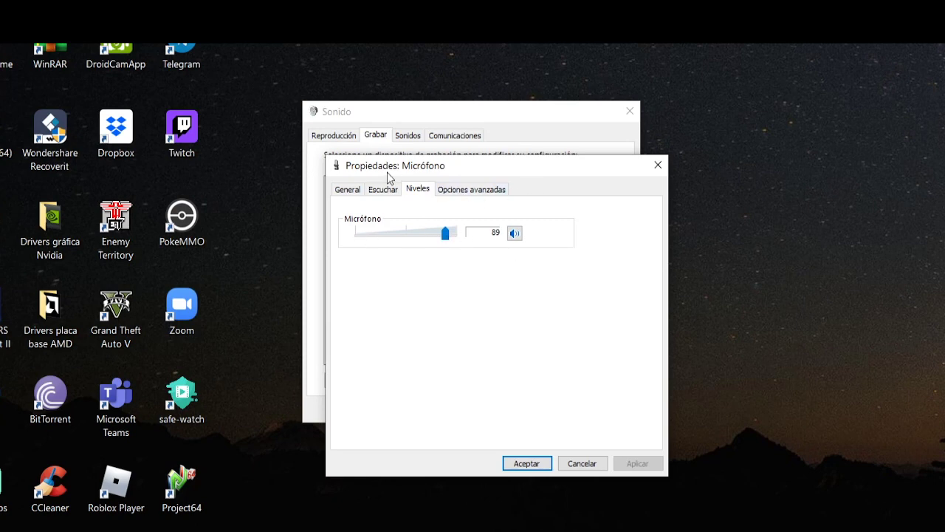
left_click(453, 190)
left_click(354, 305)
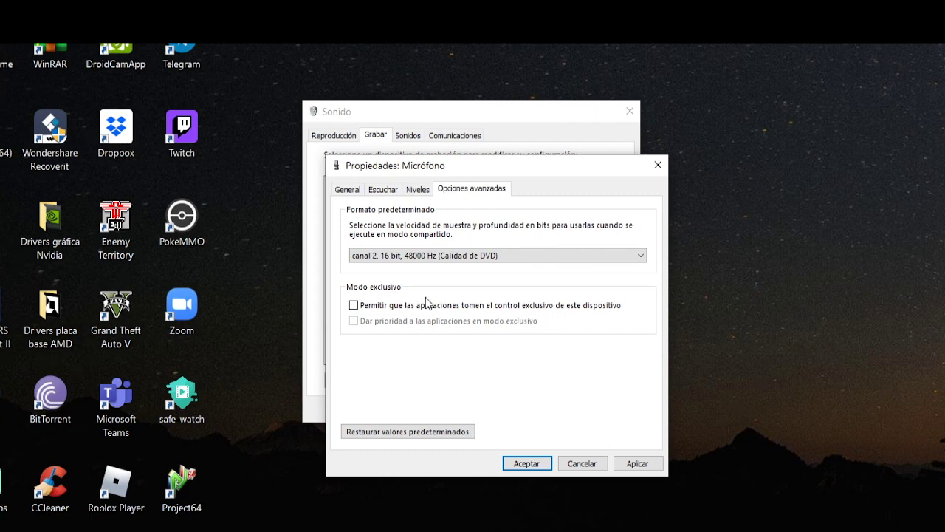
Step: Review the playback devices available for listening to the microphone without choosing another one
left_click(385, 190)
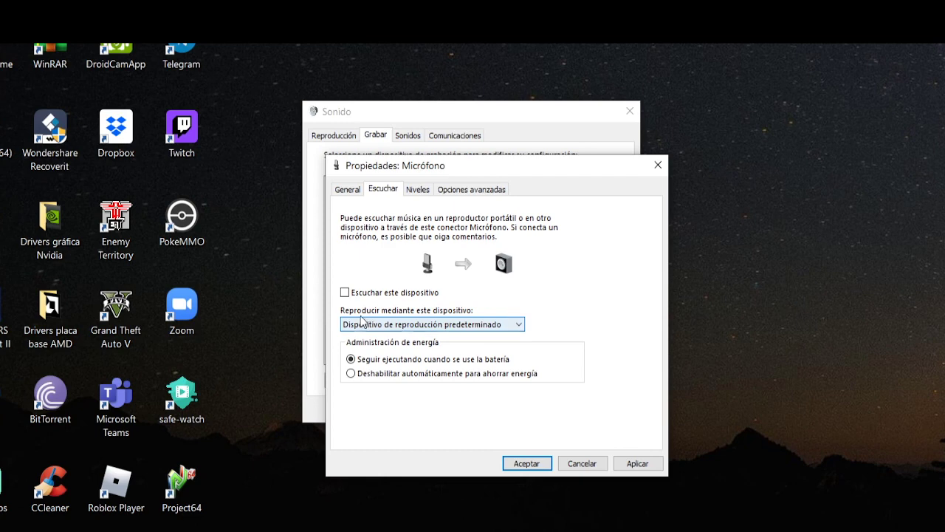
left_click(401, 327)
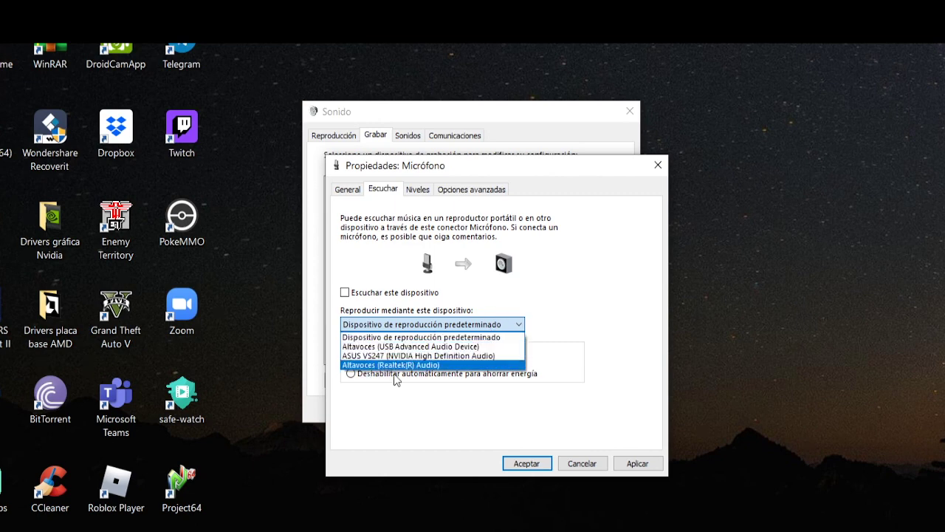
left_click(580, 295)
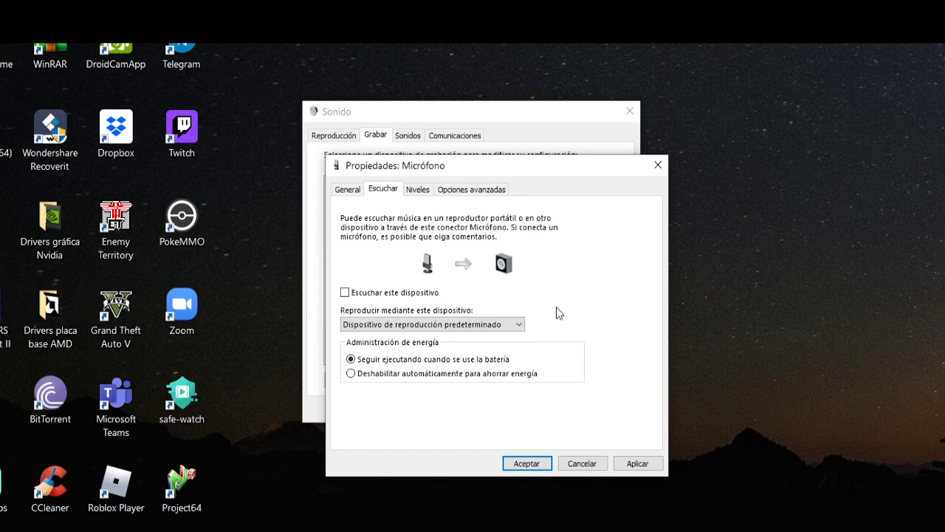
Step: Set the microphone's device use to "Usar este dispositivo (habilitar)", apply the changes and close its properties
left_click(350, 189)
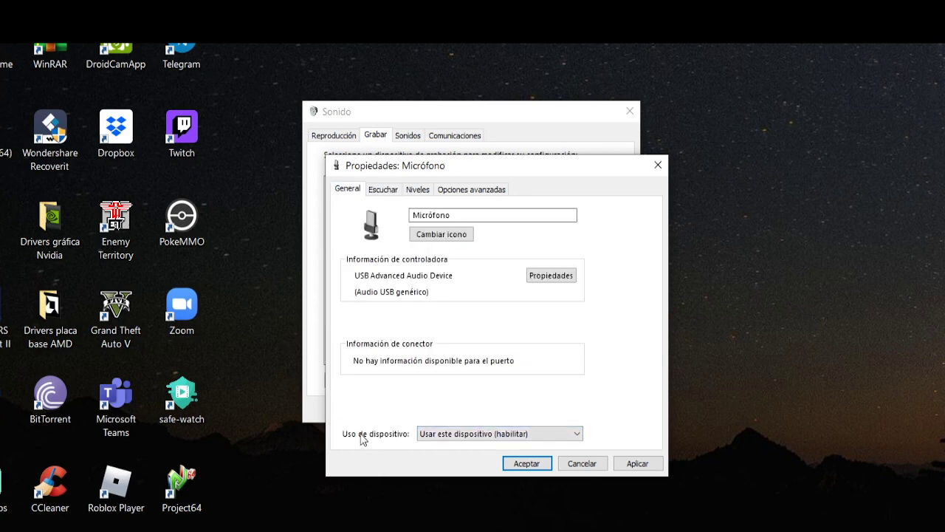
left_click(446, 435)
left_click(449, 447)
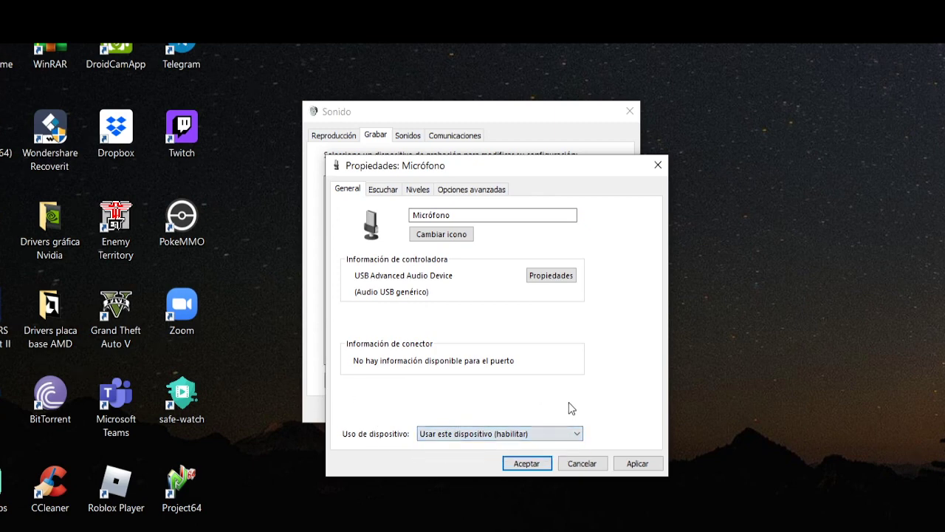
left_click(639, 463)
left_click(570, 465)
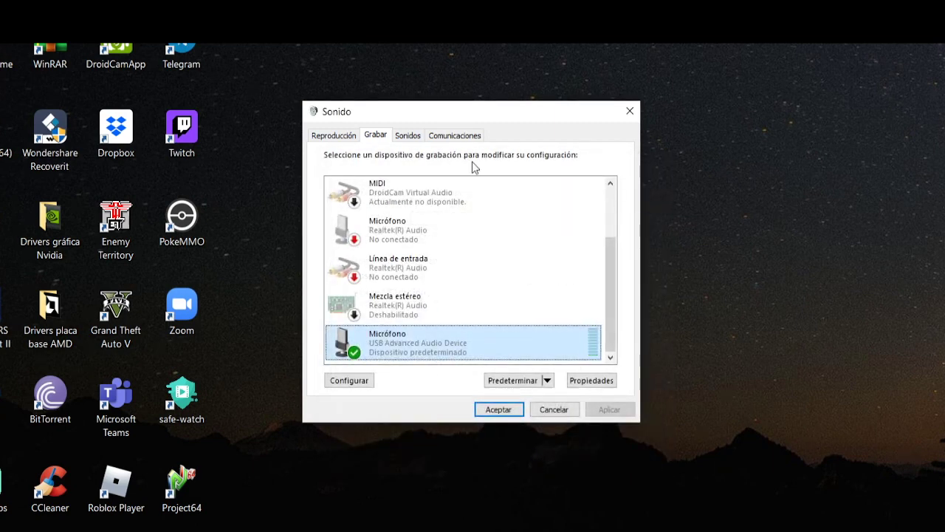
Step: Disable the USB Advanced Audio Device microphone and enable it again
right_click(430, 349)
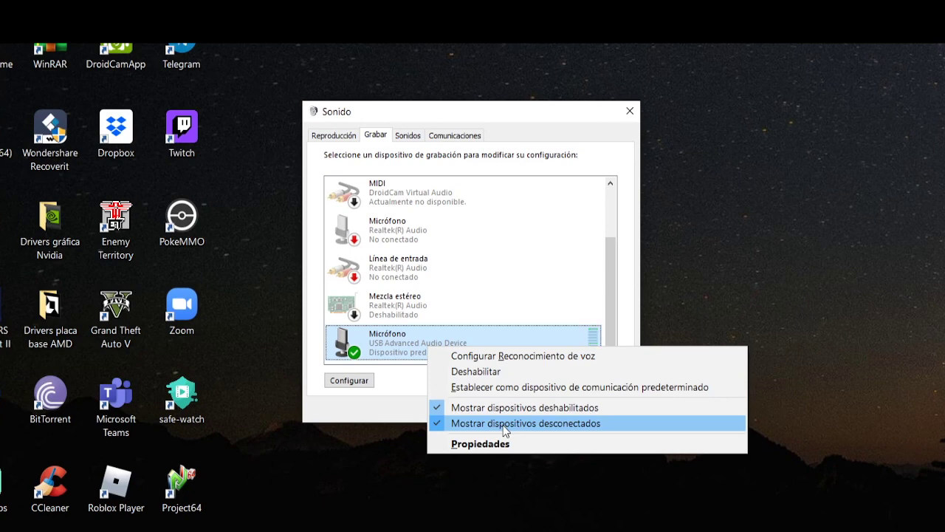
mouse_move(619, 280)
left_mouse_down()
mouse_move(629, 165)
mouse_move(620, 281)
left_mouse_up()
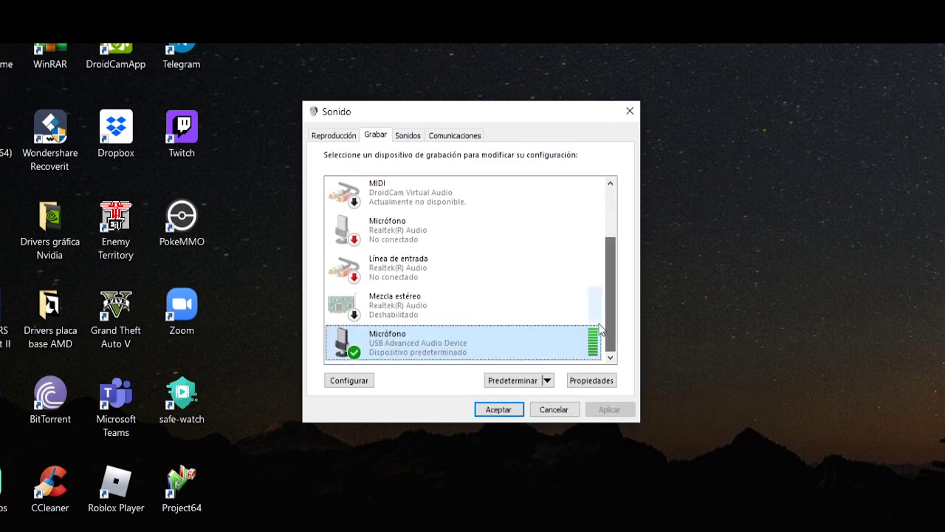
right_click(397, 349)
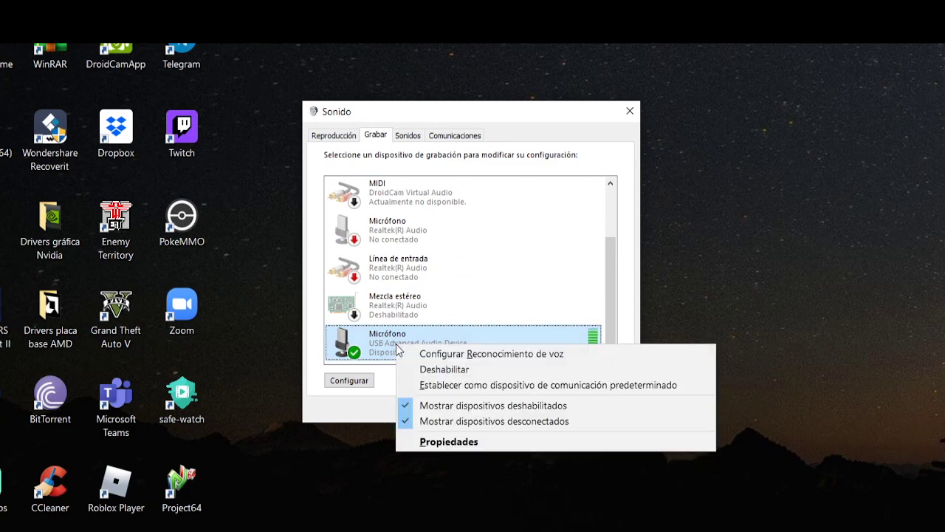
left_click(390, 350)
right_click(388, 350)
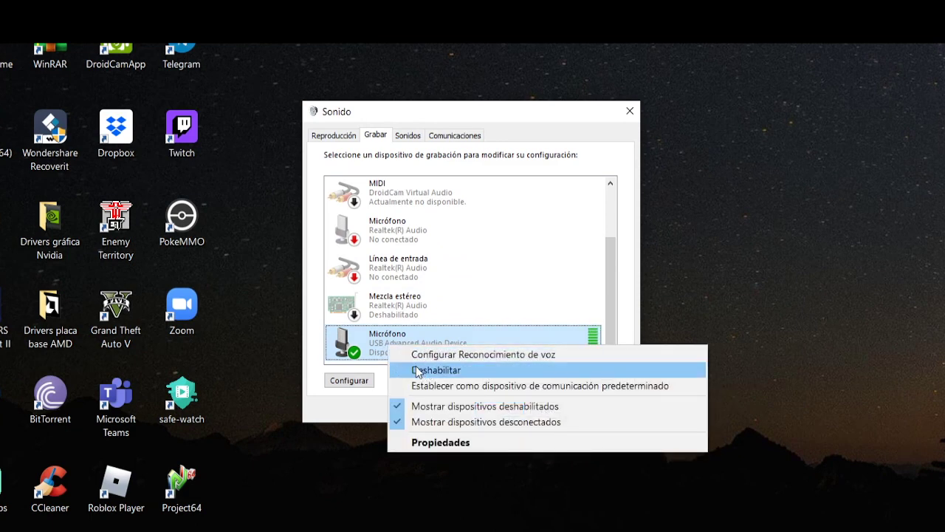
left_click(418, 371)
right_click(435, 329)
left_click(451, 341)
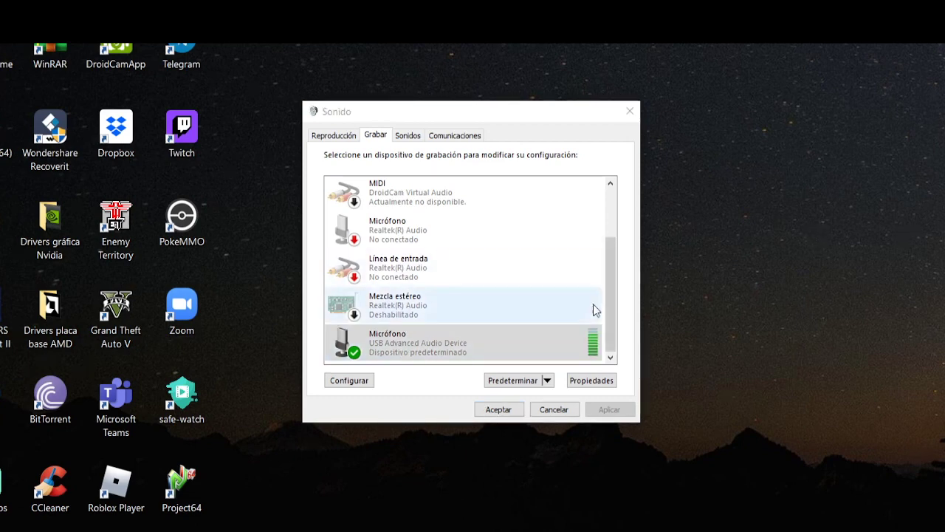
Step: Set the USB Advanced Audio Device microphone as the default communication device
right_click(452, 333)
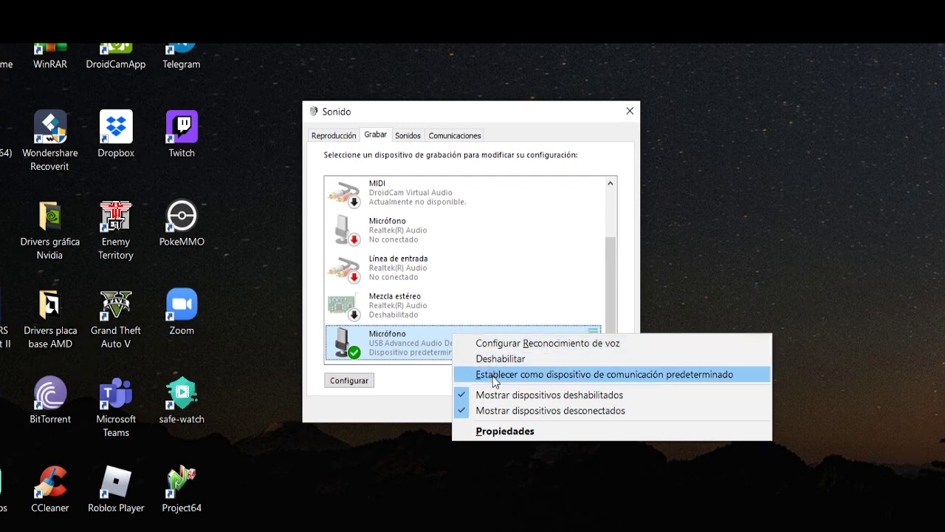
left_click(723, 385)
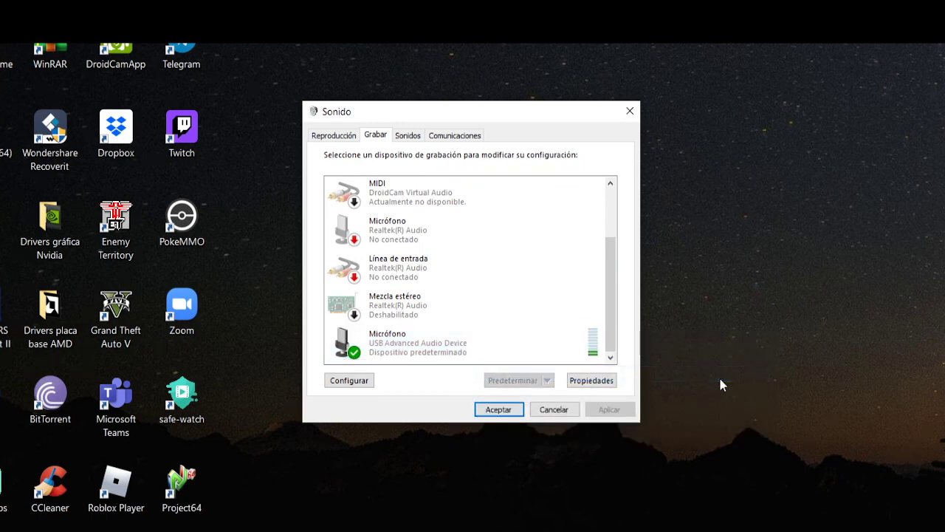
right_click(424, 336)
left_click(395, 346)
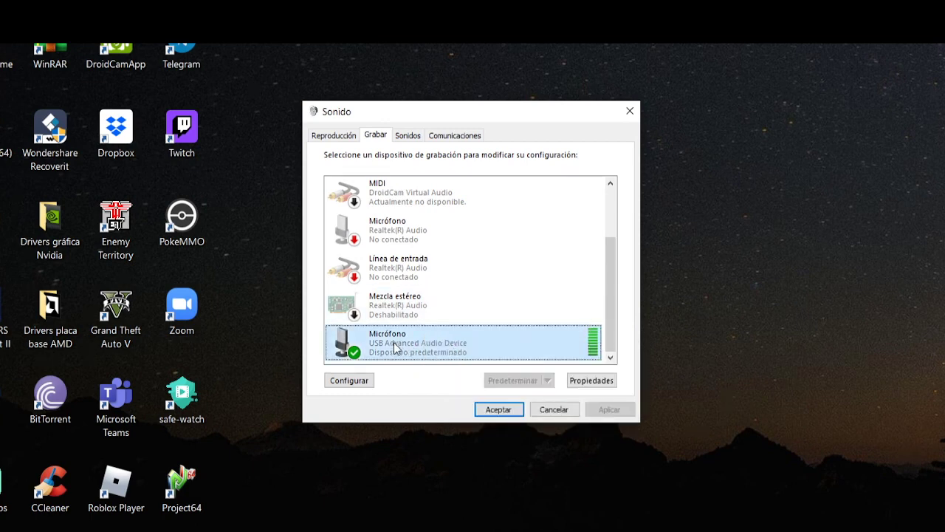
right_click(409, 346)
left_click(546, 344)
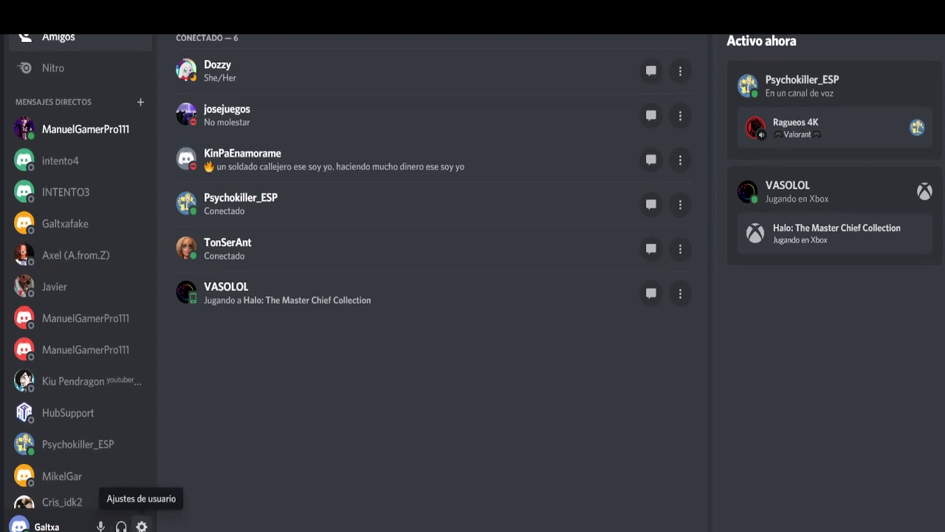
Step: Switch to Discord and set the input device to "Micrófono (USB Advanced Audio Device)" in the voice and video settings
left_click(142, 526)
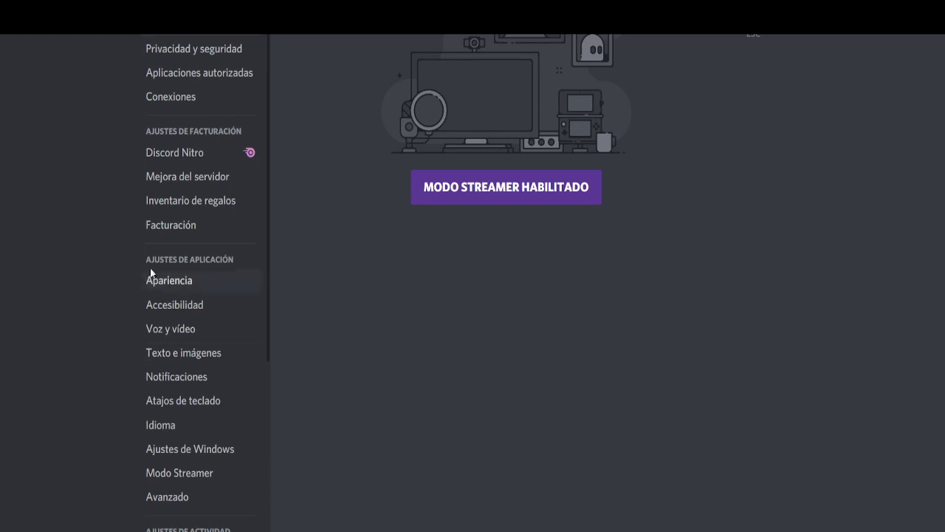
left_click(183, 271)
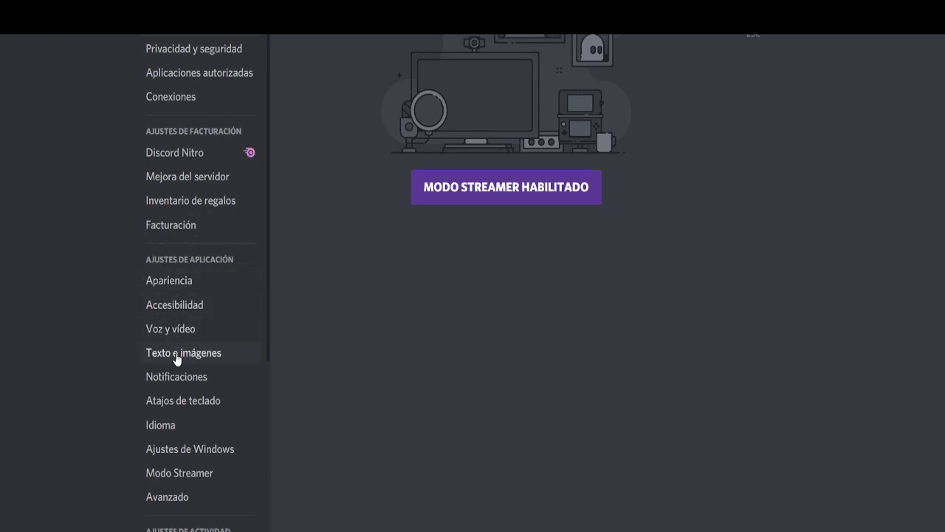
left_click(182, 329)
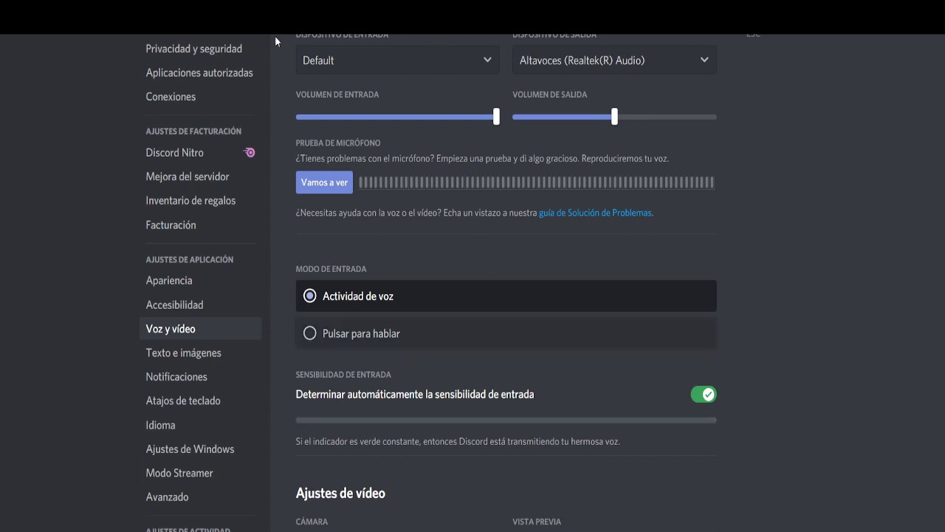
left_click(344, 61)
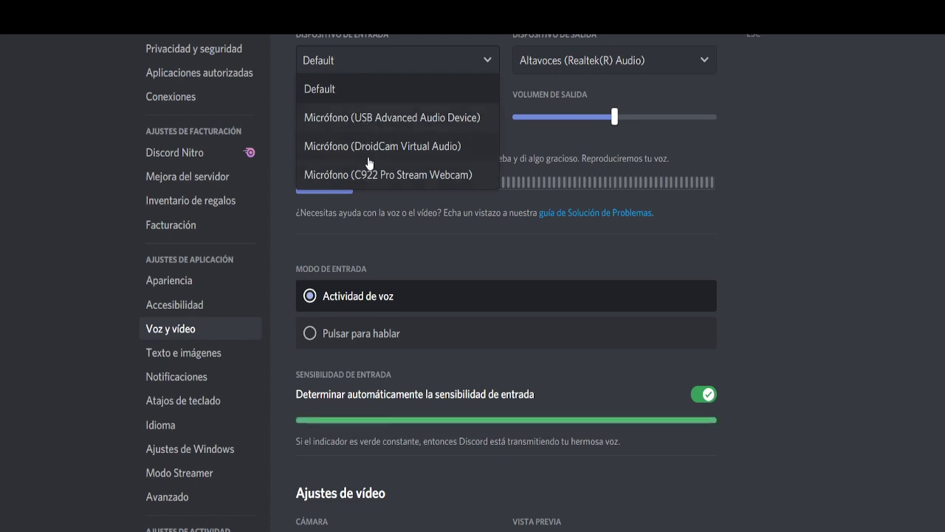
left_click(395, 117)
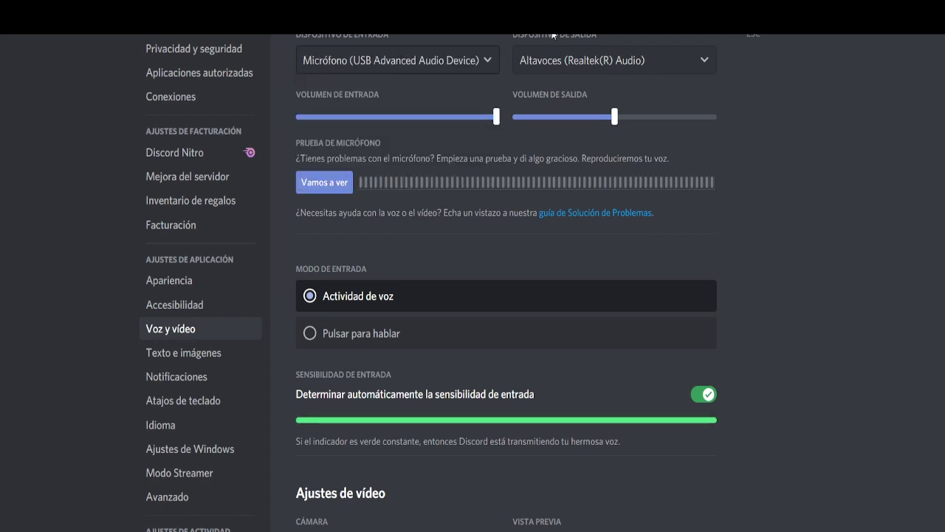
Step: Check the input and output volume levels, and run and stop the microphone test
mouse_move(496, 120)
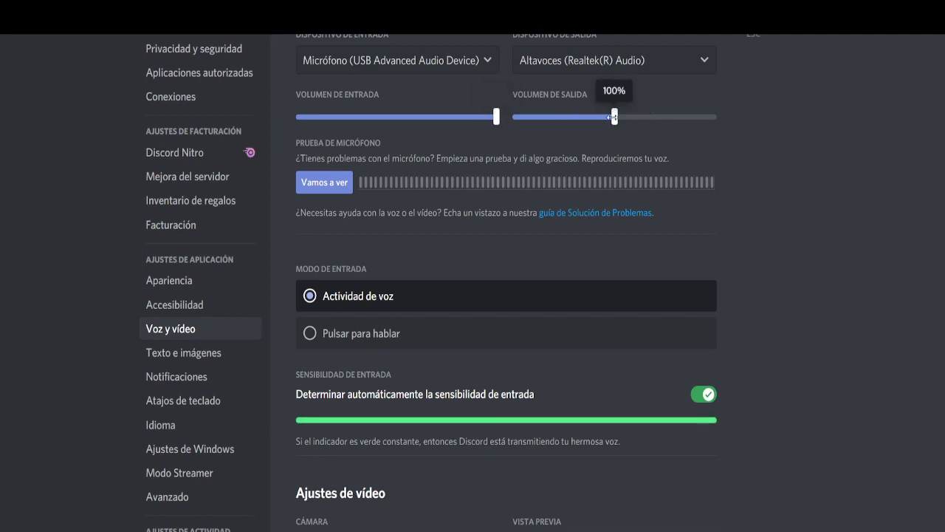
left_click_drag(615, 117, 614, 116)
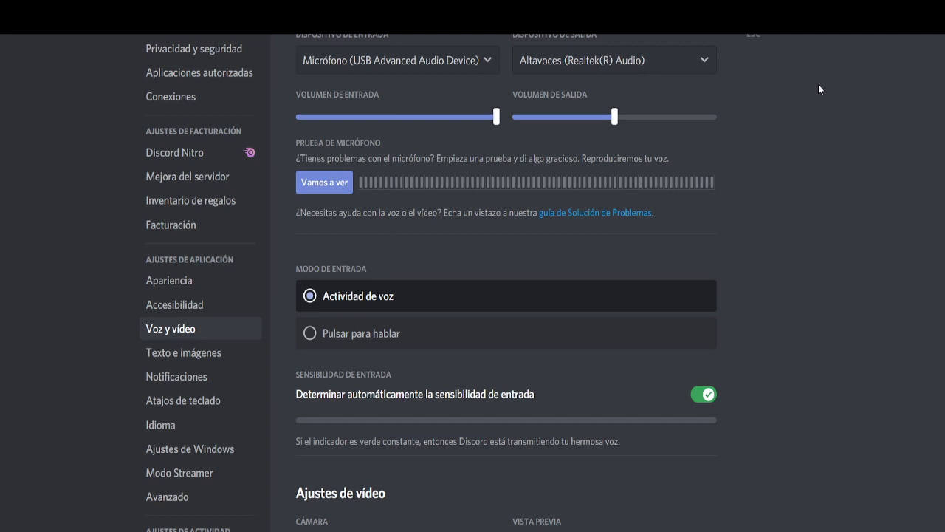
left_click(325, 193)
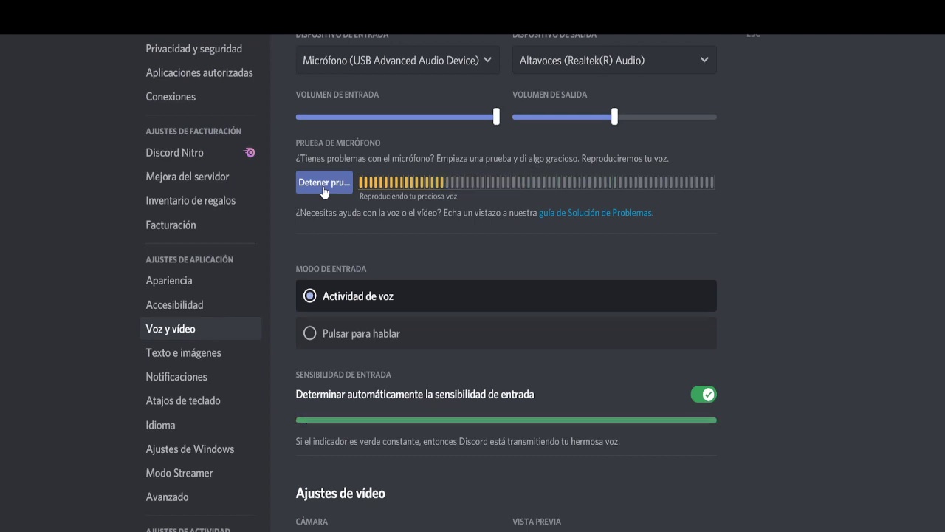
left_click(319, 189)
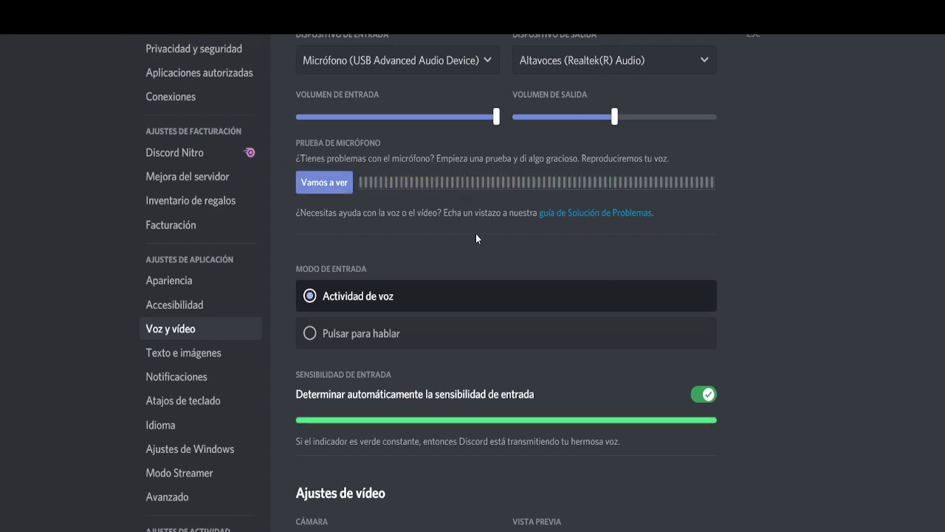
Step: Switch the input mode to "Pulsar para hablar" and back to "Actividad de voz"
scroll(476, 234, "down", 1)
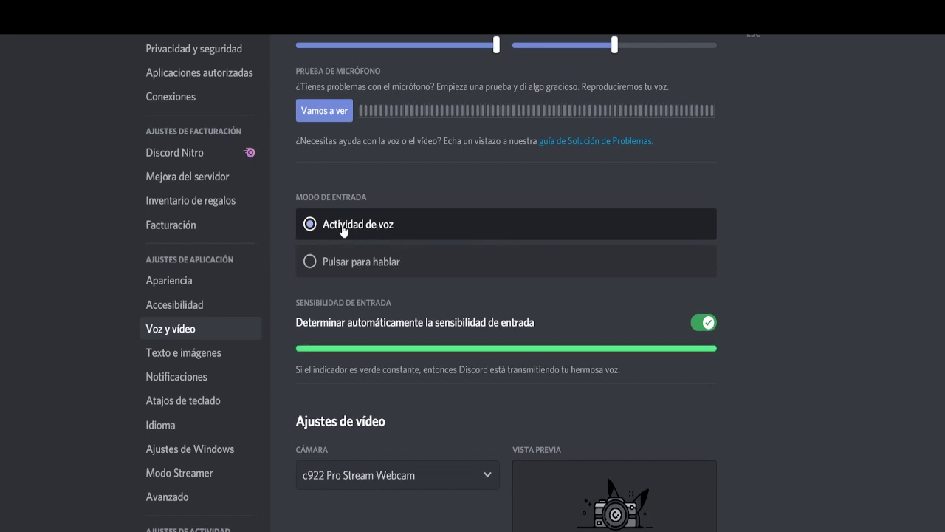
left_click(340, 269)
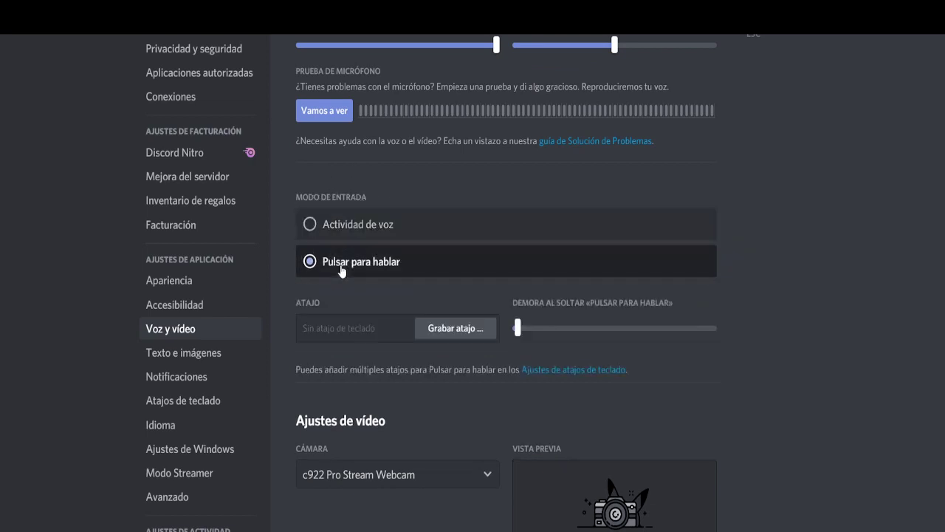
left_click(329, 228)
scroll(378, 219, "down", 1)
scroll(388, 266, "up", 2)
scroll(388, 263, "down", 2)
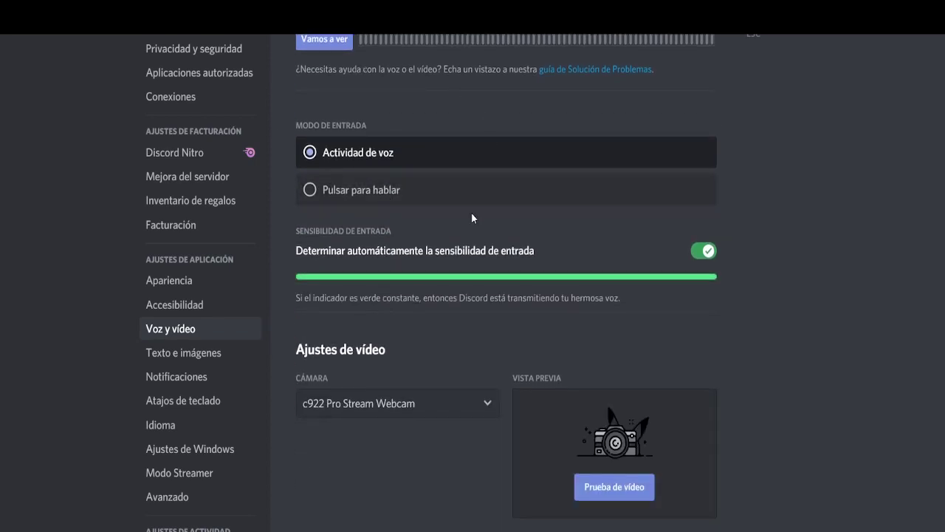
Step: Turn off automatic input sensitivity and raise the manual sensitivity threshold to its maximum
scroll(473, 213, "down", 2)
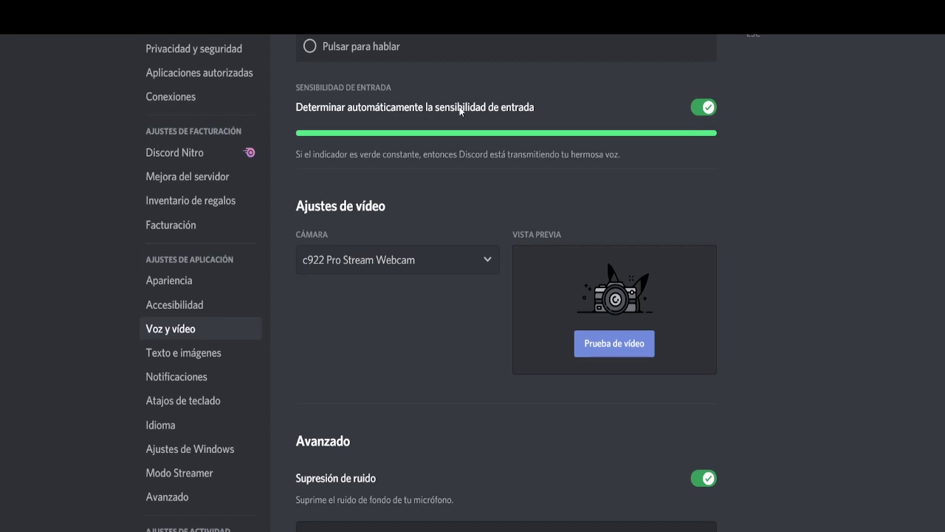
left_click(704, 107)
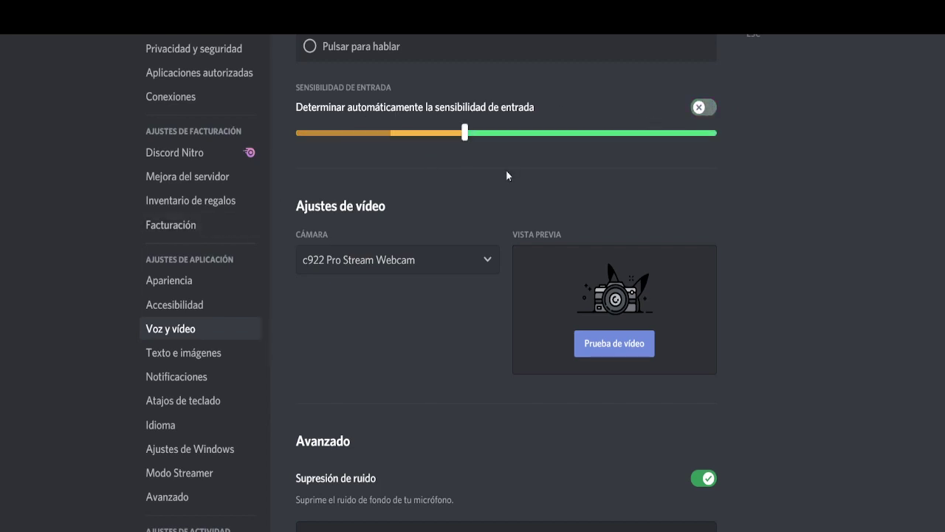
mouse_move(464, 133)
left_click_drag(465, 133, 650, 151)
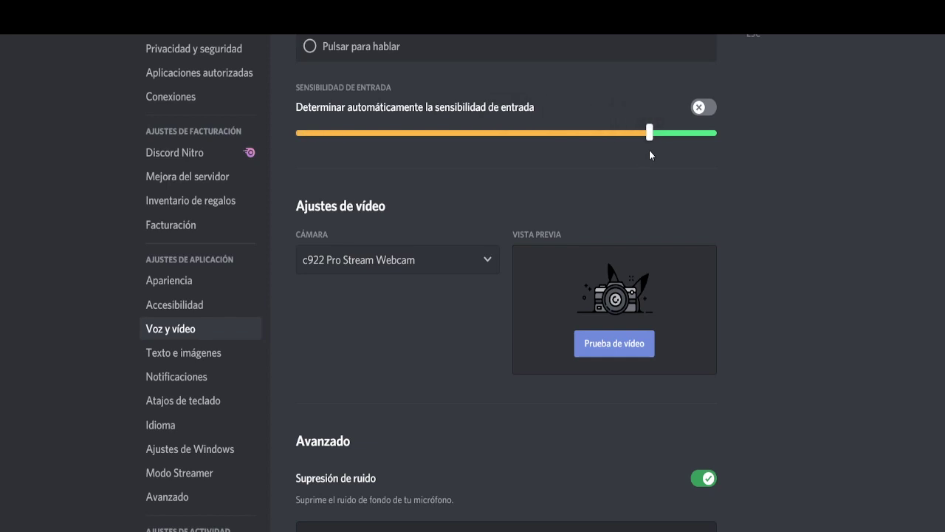
left_click_drag(649, 133, 704, 133)
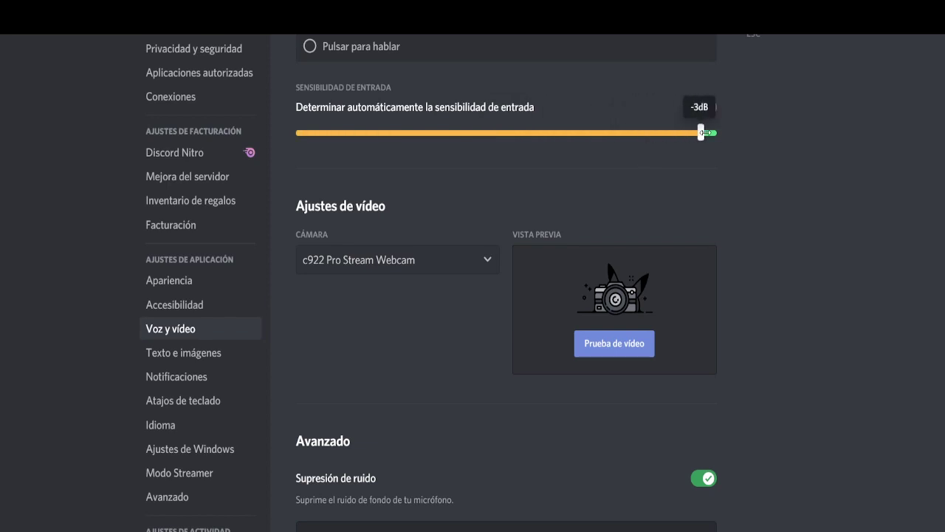
mouse_move(713, 135)
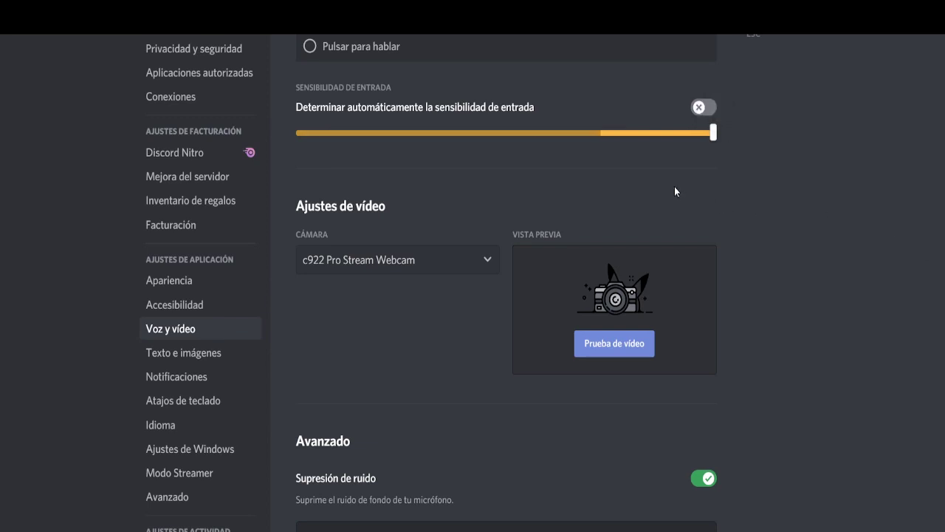
Step: Lower the input sensitivity threshold, try several levels, and leave it slightly below the middle of its range
left_click_drag(715, 131, 464, 132)
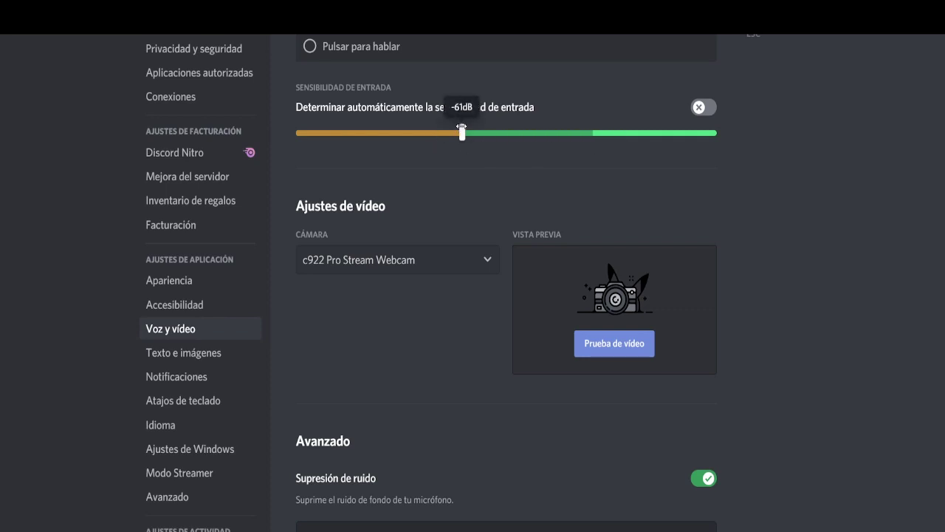
left_click_drag(462, 132, 486, 133)
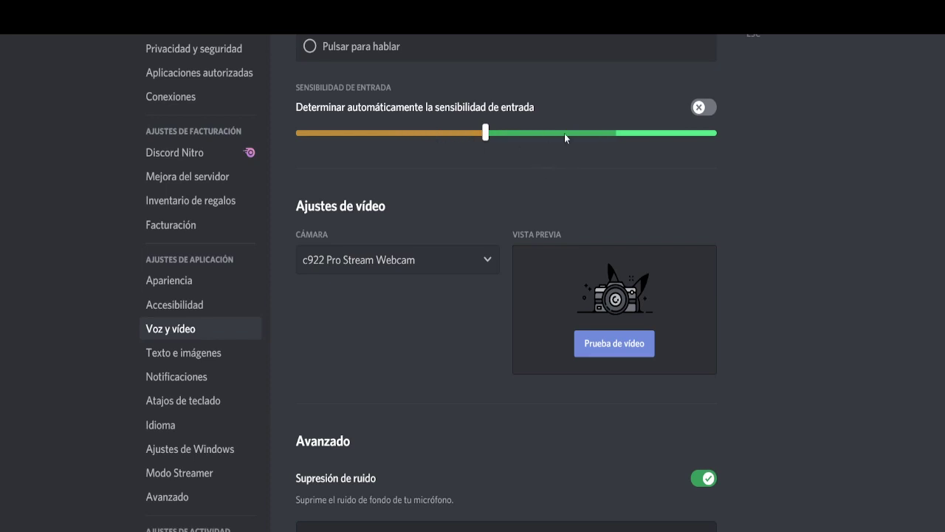
left_click_drag(486, 134, 342, 148)
left_click_drag(346, 131, 507, 140)
left_click_drag(506, 134, 486, 134)
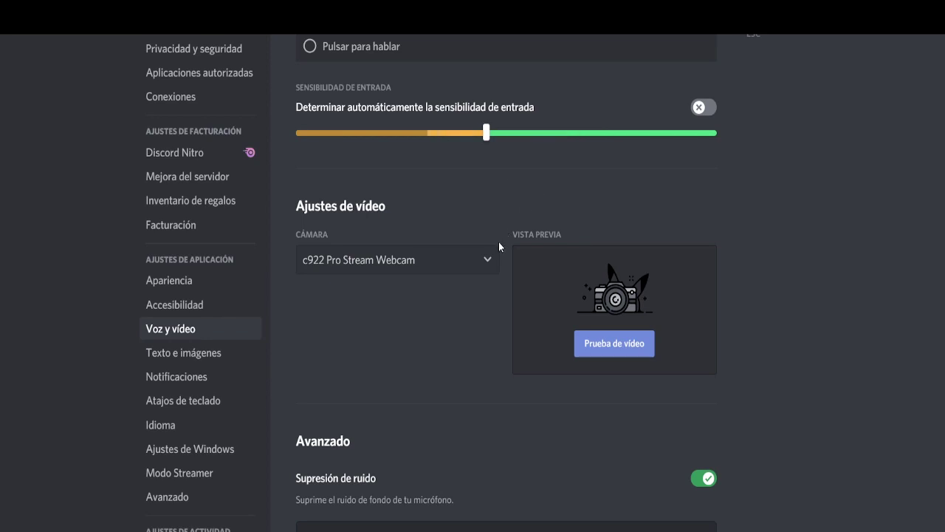
Step: Open the "Restablecer Ajustes de voz" confirmation, cancel the reset and return to the input sensitivity settings
scroll(482, 237, "down", 10)
scroll(470, 262, "down", 10)
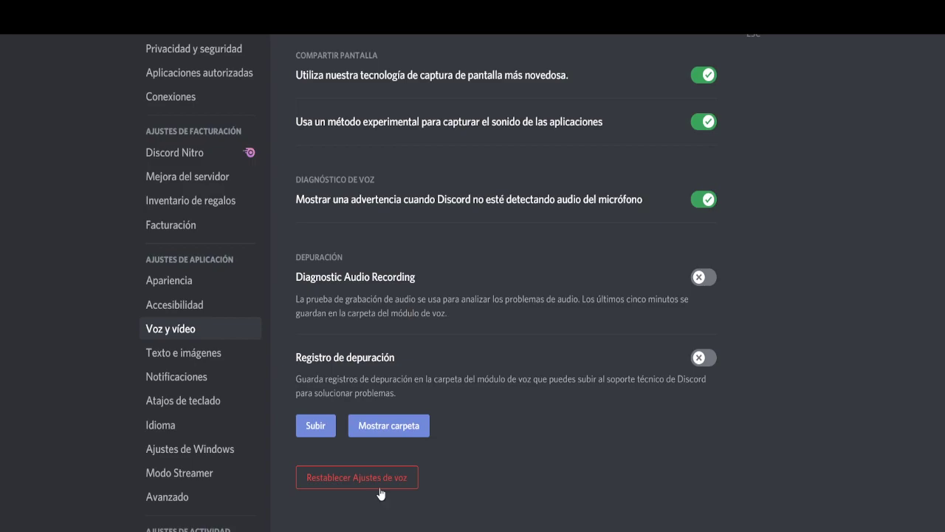
left_click(342, 487)
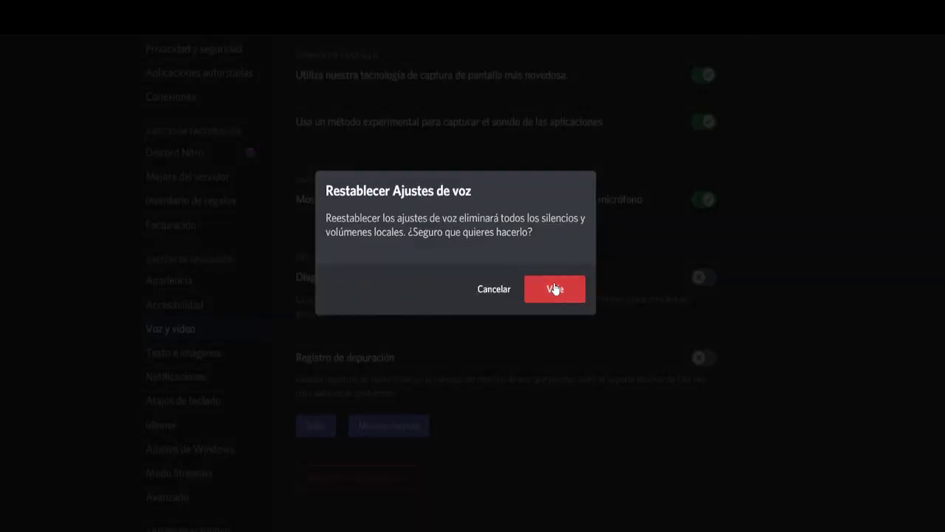
left_click(494, 288)
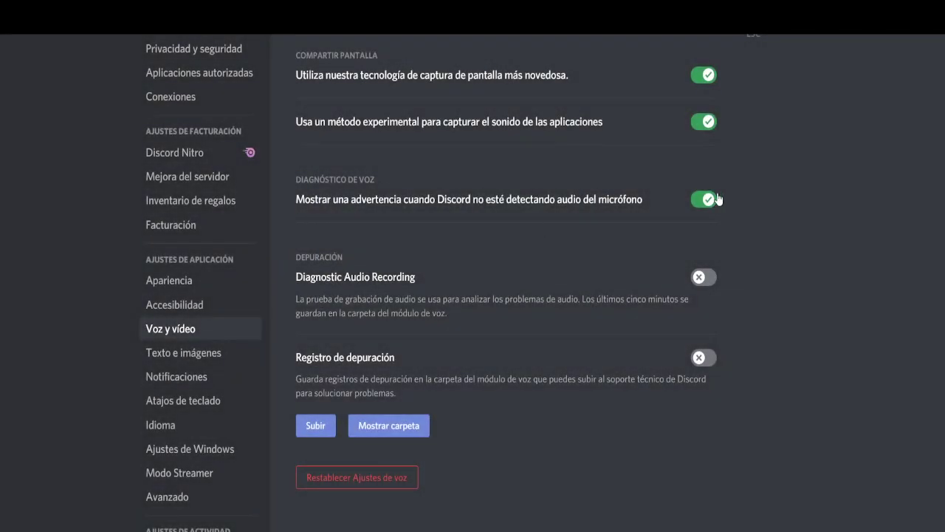
scroll(584, 420, "up", 15)
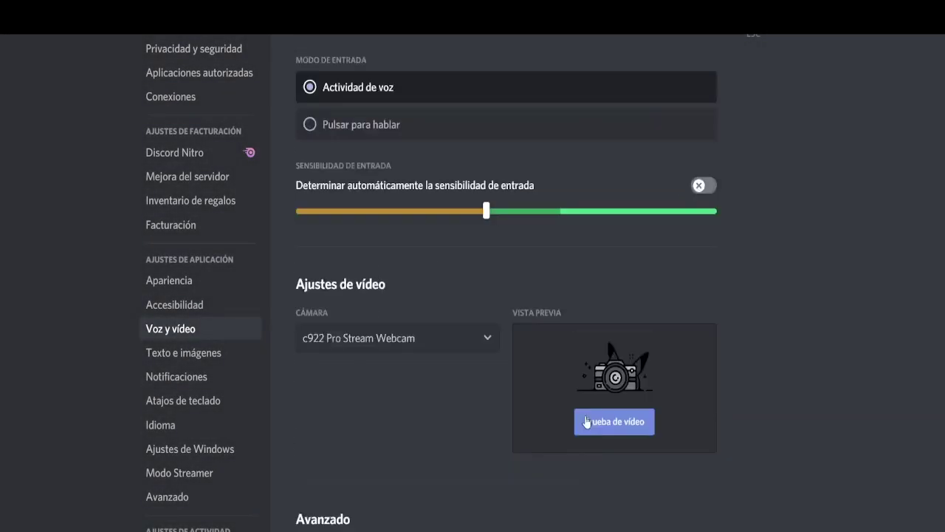